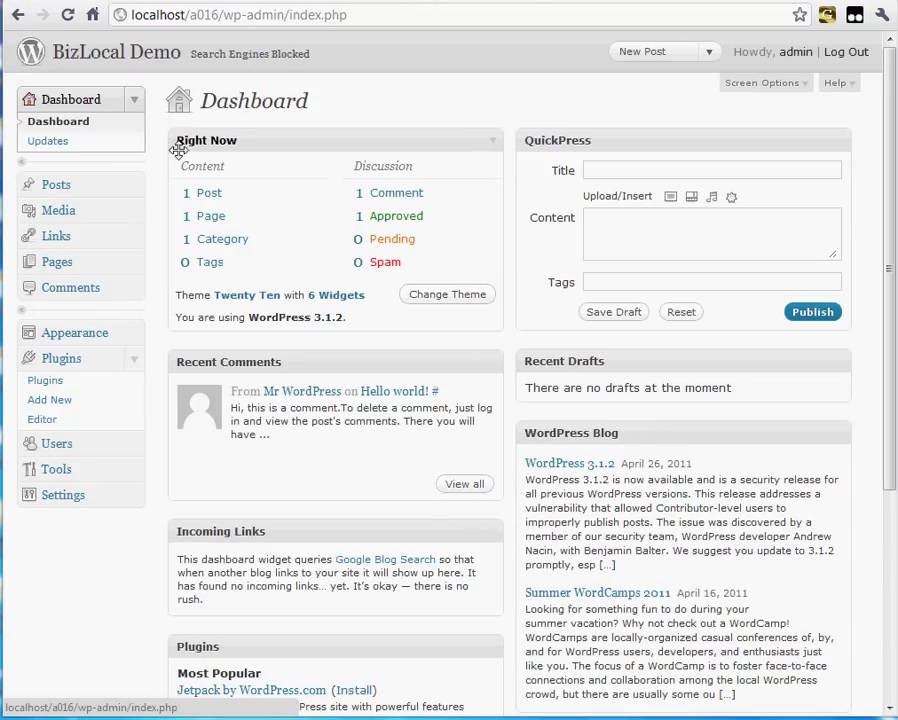
- Review the fresh site's Posts and Pages lists and its installed Twenty Ten theme
{"action": "left_click", "coordinate": [105, 190]}
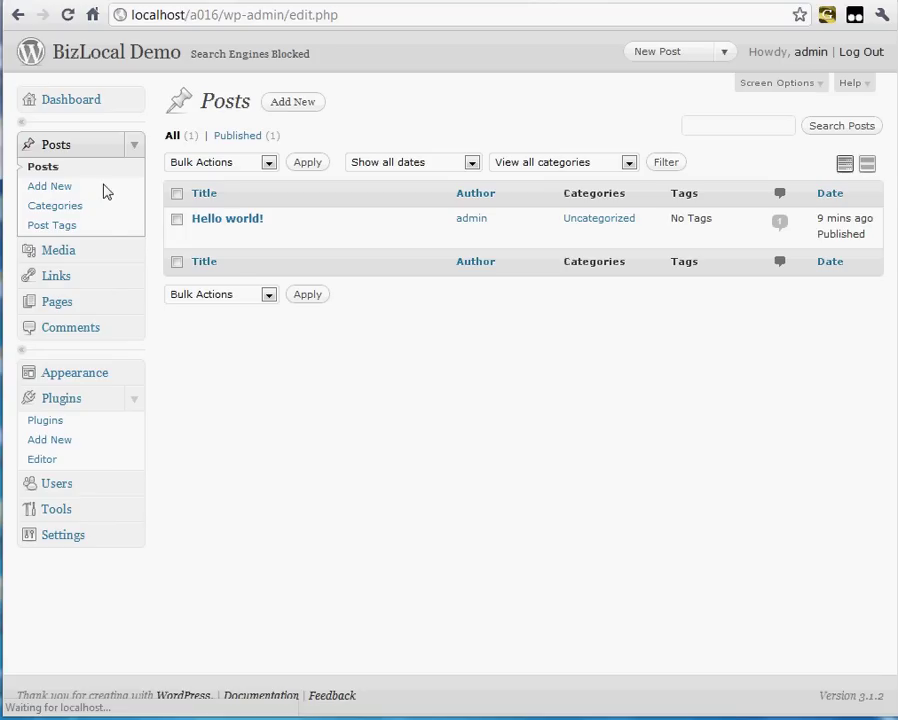
{"action": "left_click", "coordinate": [100, 304]}
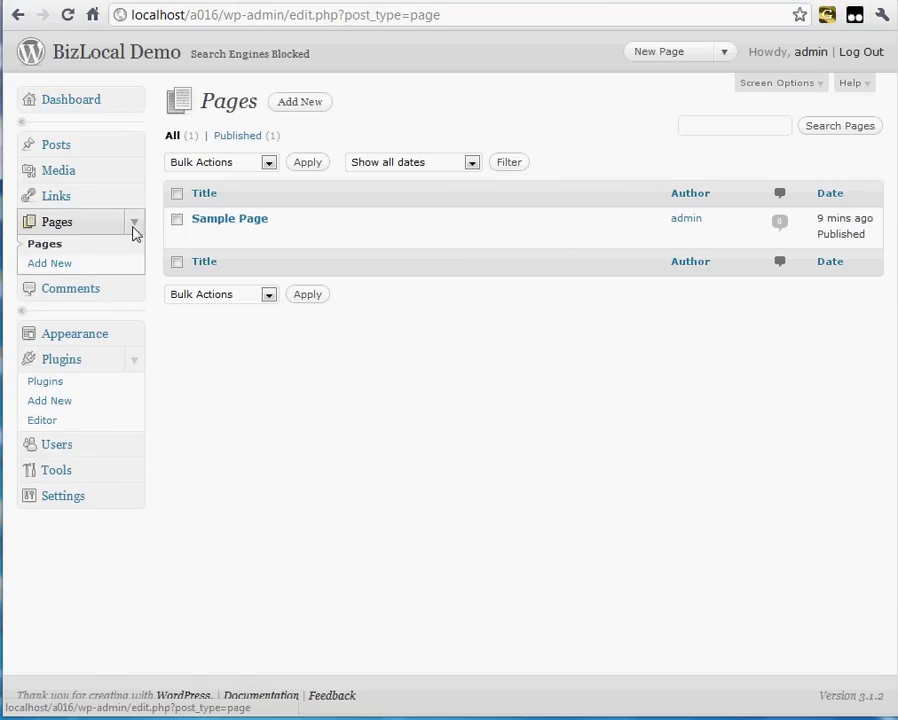
{"action": "left_click", "coordinate": [112, 342]}
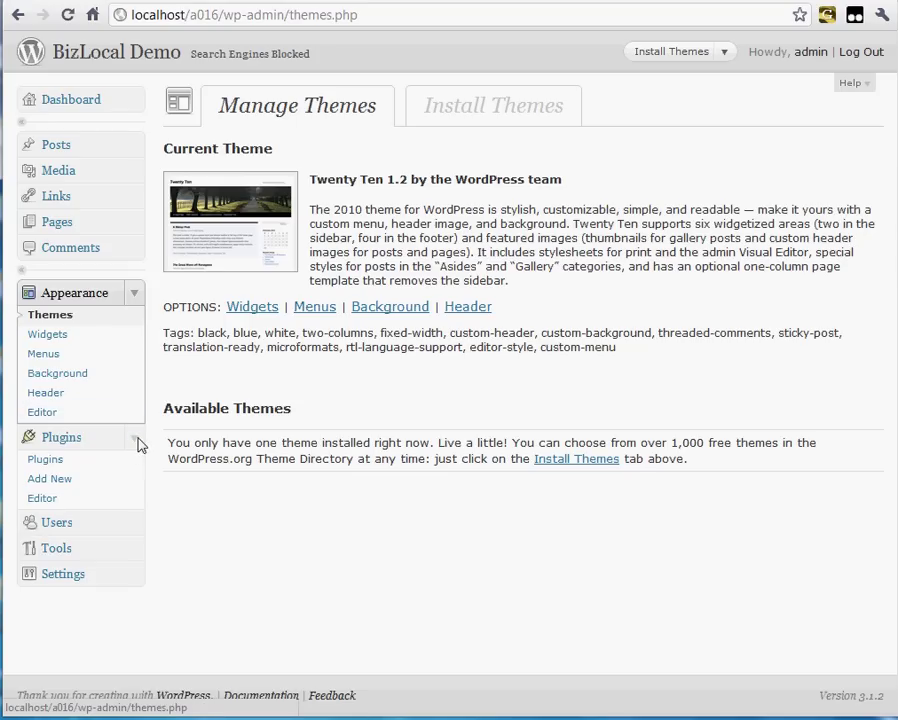
- Upload the bizlocal.zip package through Add New plugins and install it
{"action": "left_click", "coordinate": [124, 480]}
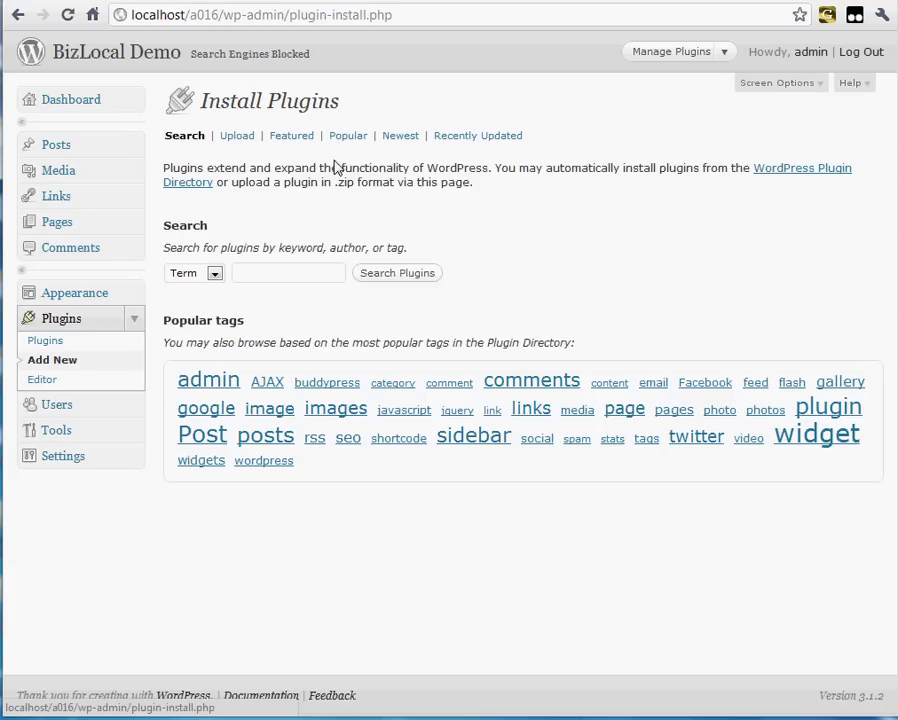
{"action": "left_click", "coordinate": [246, 141]}
{"action": "left_click", "coordinate": [233, 244]}
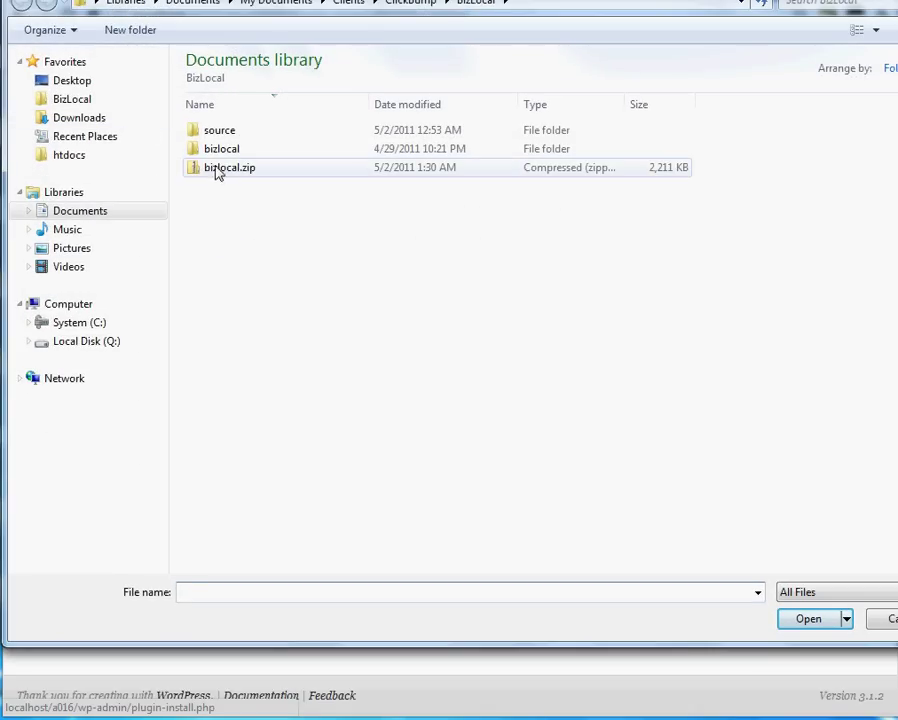
{"action": "double_click", "coordinate": [217, 170]}
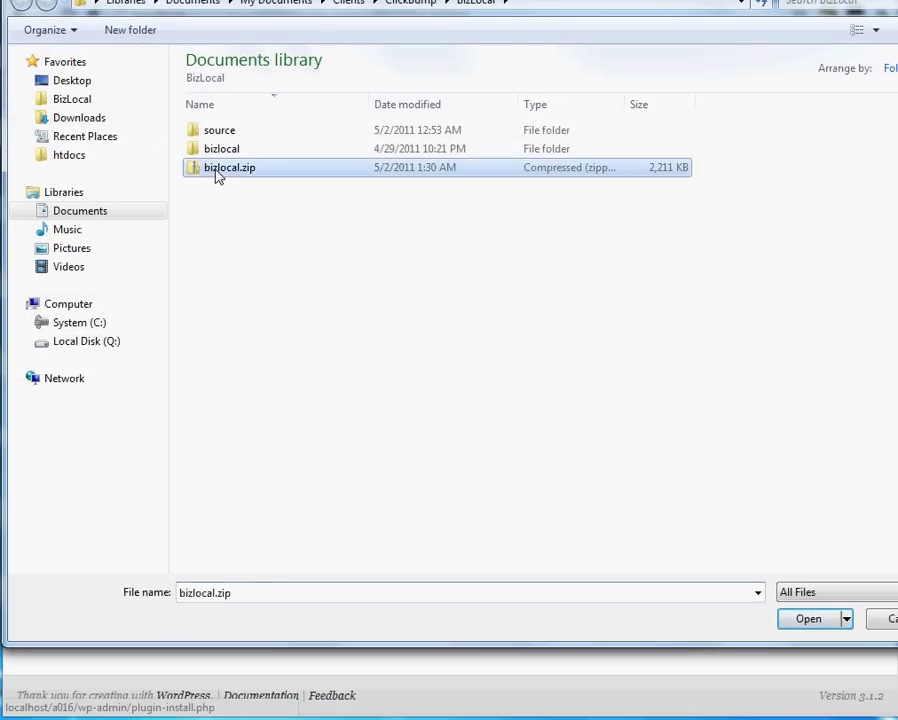
{"action": "left_click", "coordinate": [439, 241]}
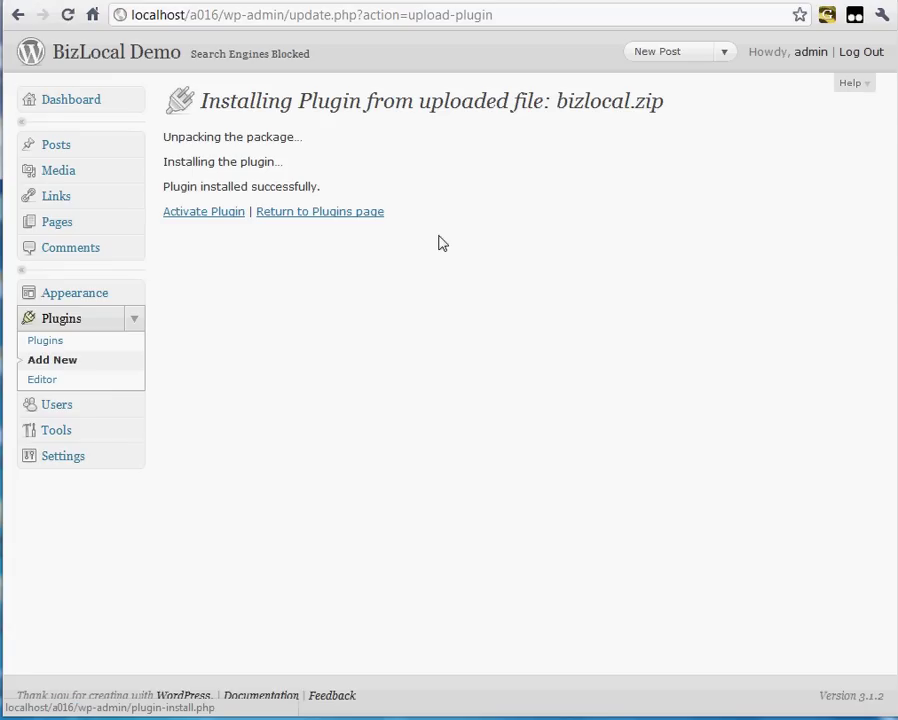
- Activate ClickBump BizLocal! after installation, then deactivate it from the Plugins list
{"action": "left_click", "coordinate": [234, 214]}
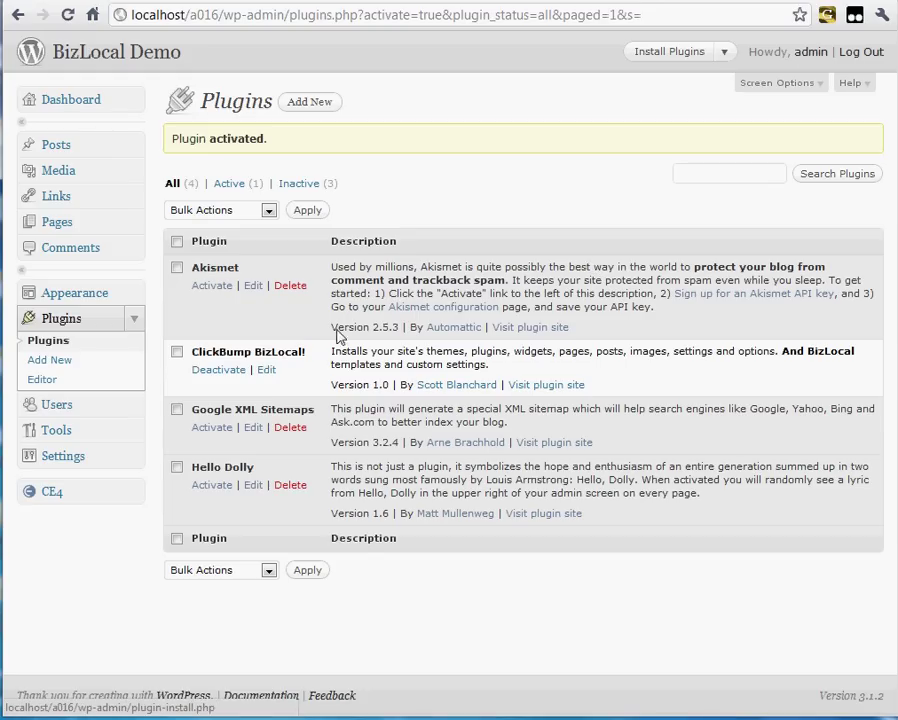
{"action": "left_click", "coordinate": [238, 379]}
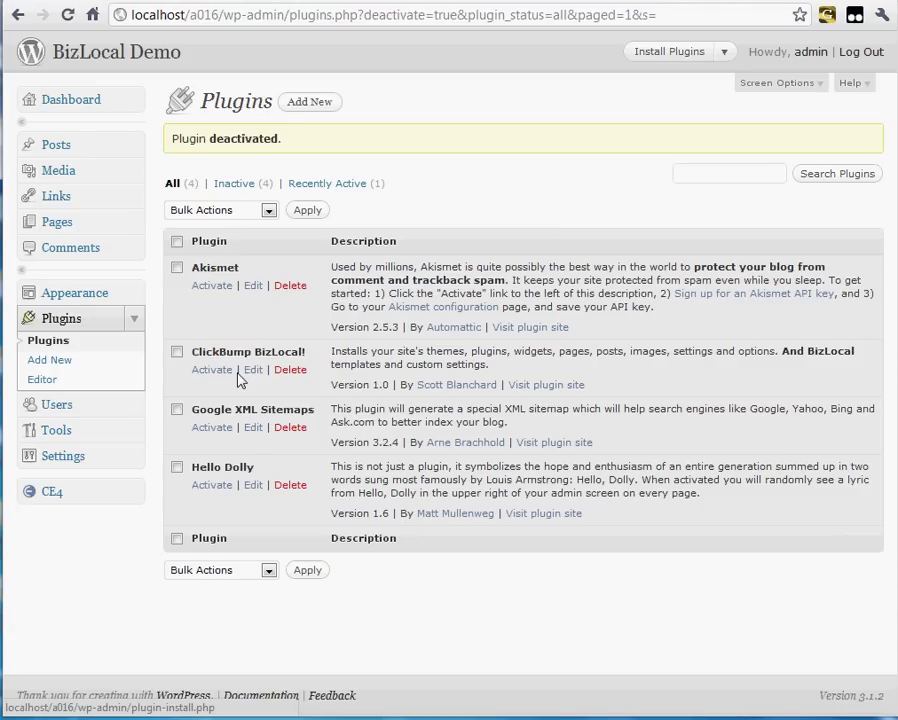
{"action": "right_click", "coordinate": [118, 60]}
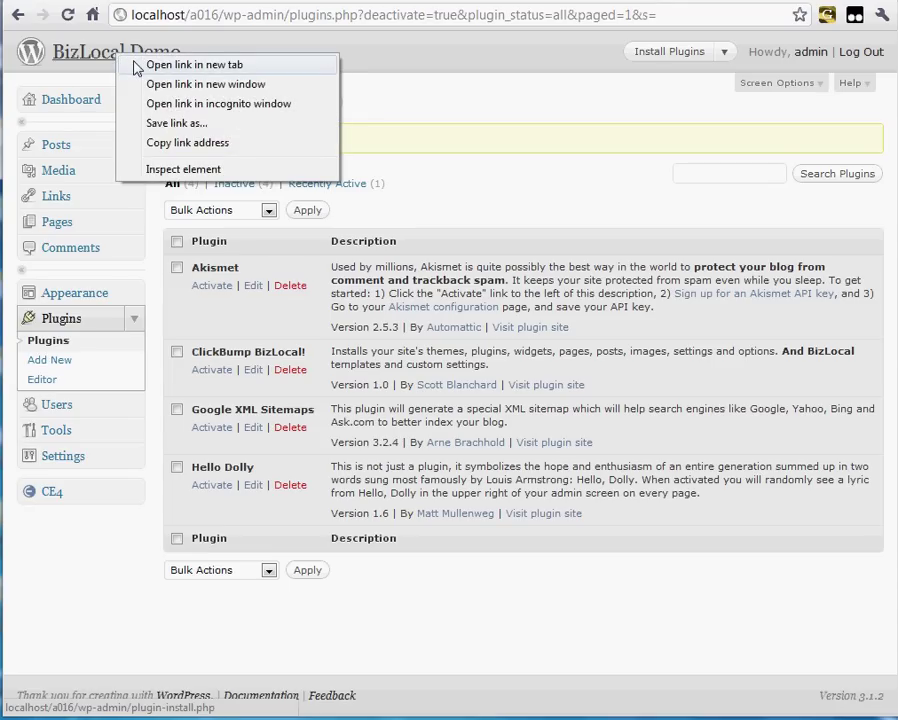
{"action": "left_click", "coordinate": [137, 66]}
{"action": "left_click", "coordinate": [137, 66]}
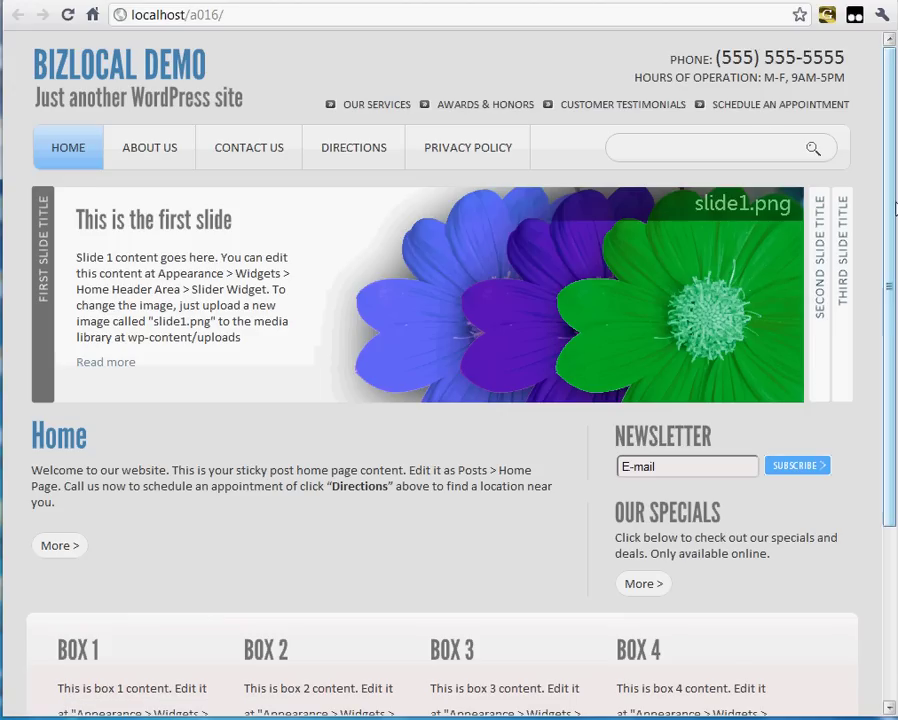
{"action": "mouse_move", "coordinate": [895, 210]}
{"action": "left_mouse_down"}
{"action": "mouse_move", "coordinate": [895, 225]}
{"action": "mouse_move", "coordinate": [896, 203]}
{"action": "left_mouse_up"}
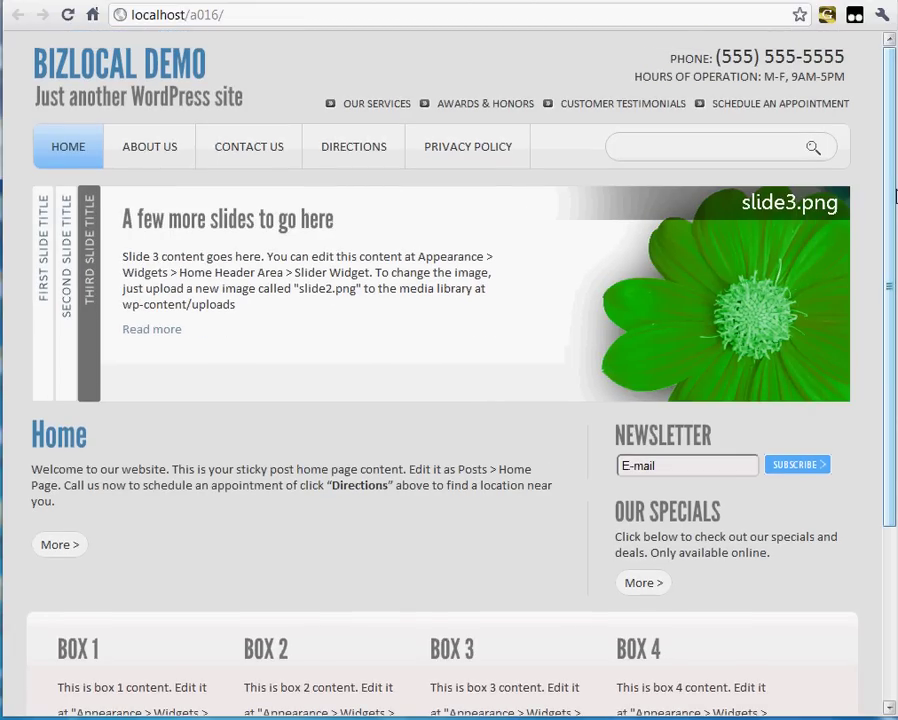
{"action": "left_click", "coordinate": [68, 246]}
{"action": "left_click", "coordinate": [44, 245]}
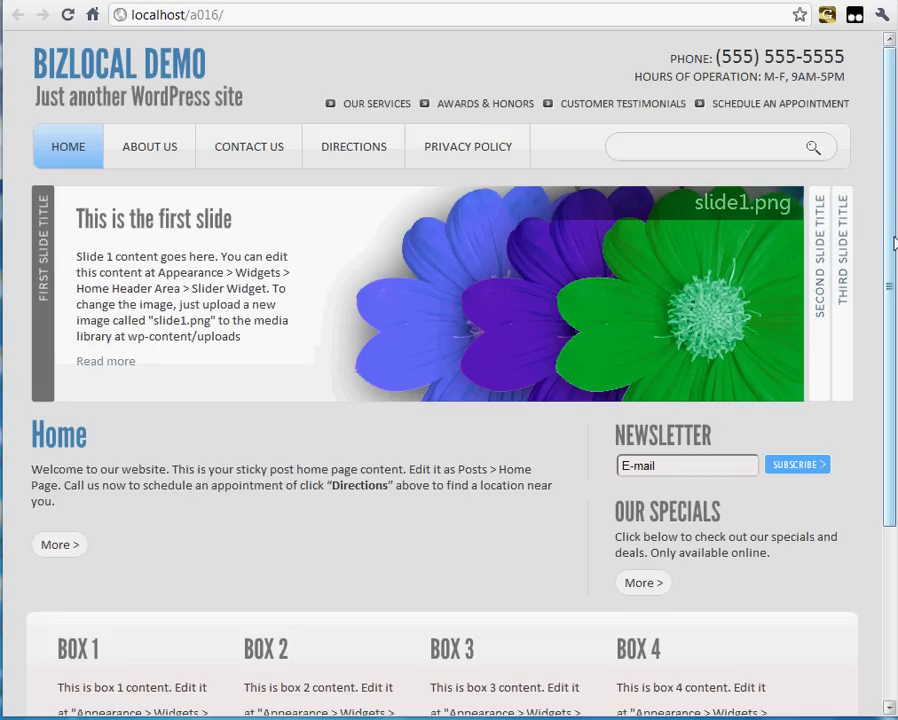
{"action": "left_click_drag", "start_coordinate": [893, 240], "coordinate": [894, 432]}
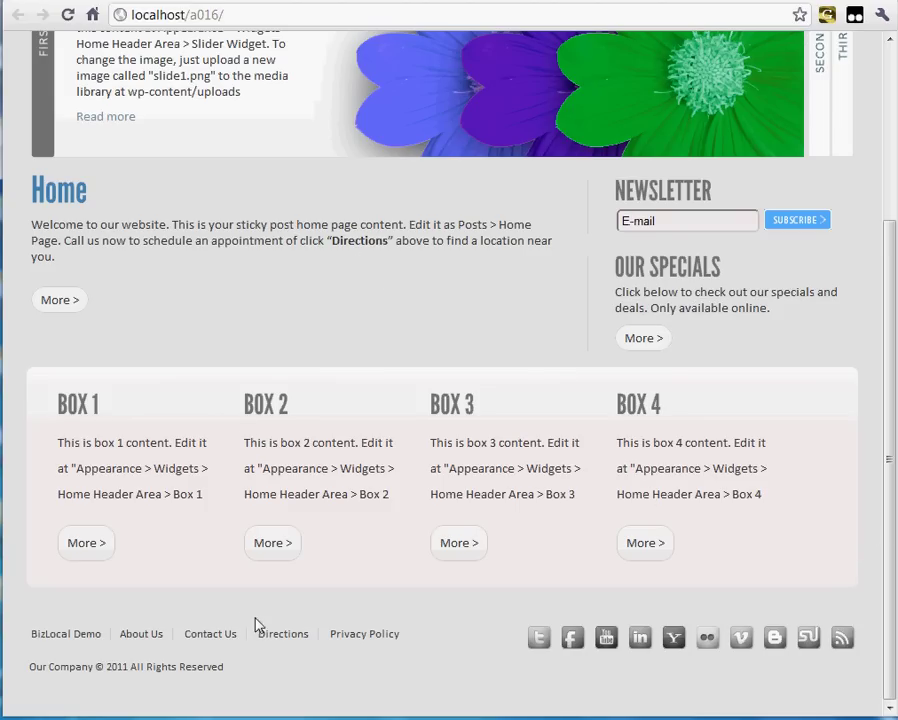
{"action": "left_click_drag", "start_coordinate": [890, 501], "coordinate": [894, 331]}
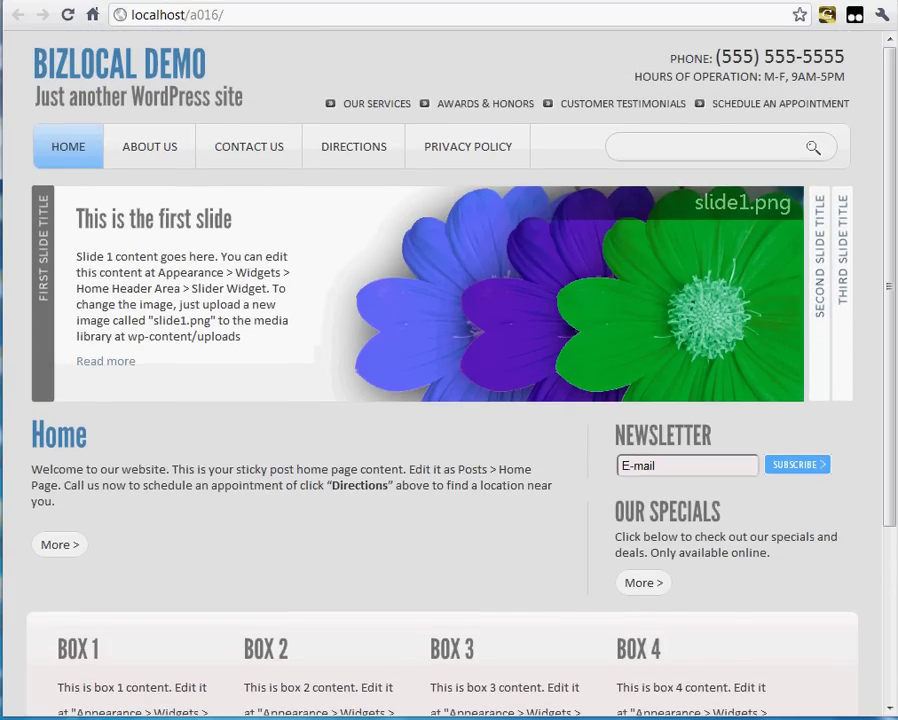
- Set the CE4 General Settings Template to austin, save, and load the site front page
{"action": "left_click", "coordinate": [92, 2]}
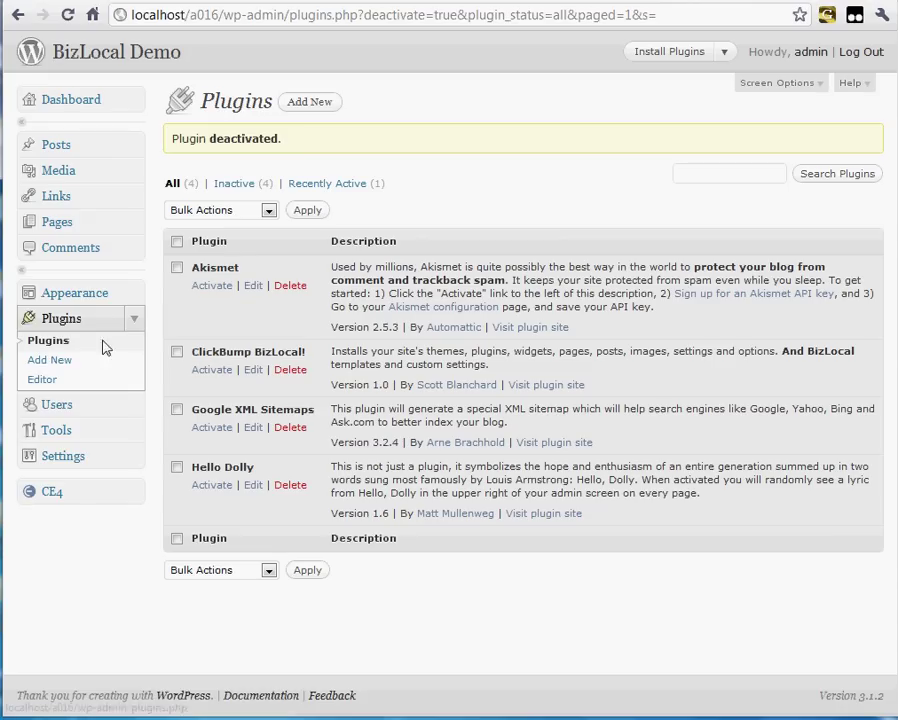
{"action": "left_click", "coordinate": [71, 496]}
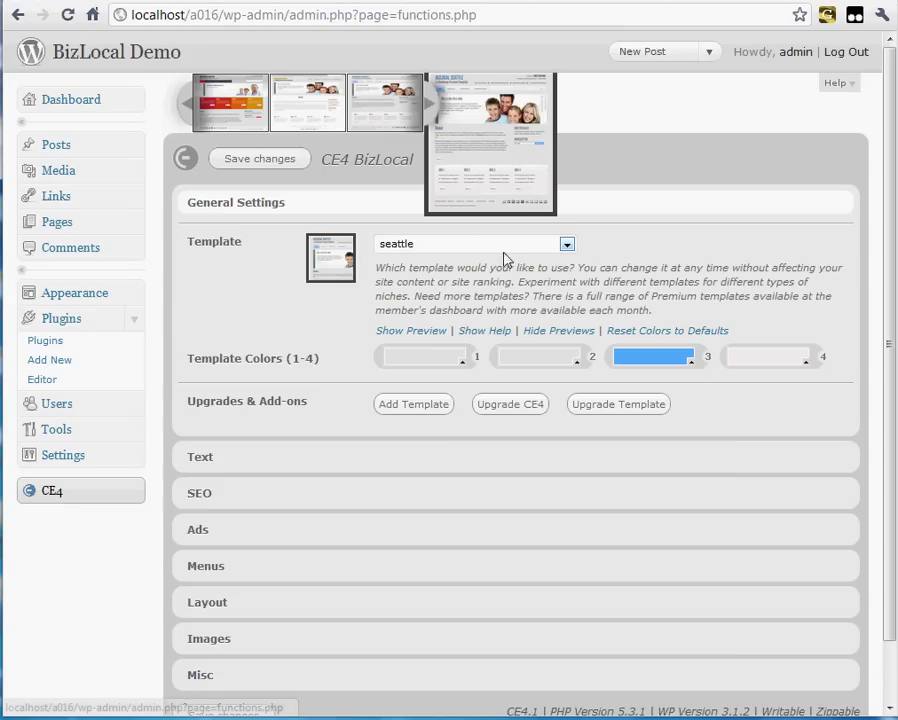
{"action": "left_click", "coordinate": [507, 250]}
{"action": "left_click", "coordinate": [507, 261]}
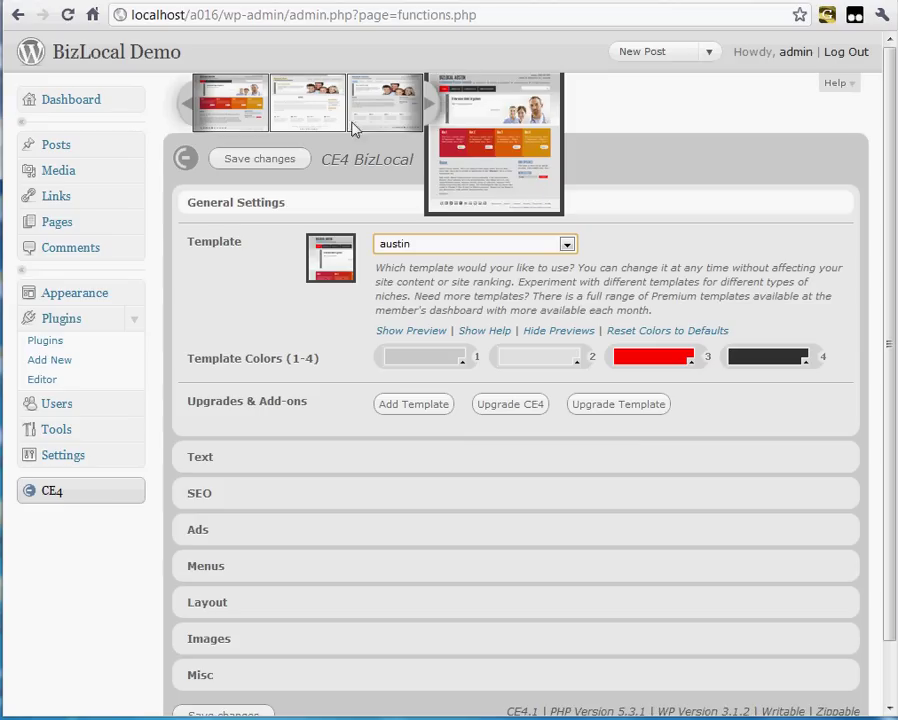
{"action": "left_click", "coordinate": [294, 166]}
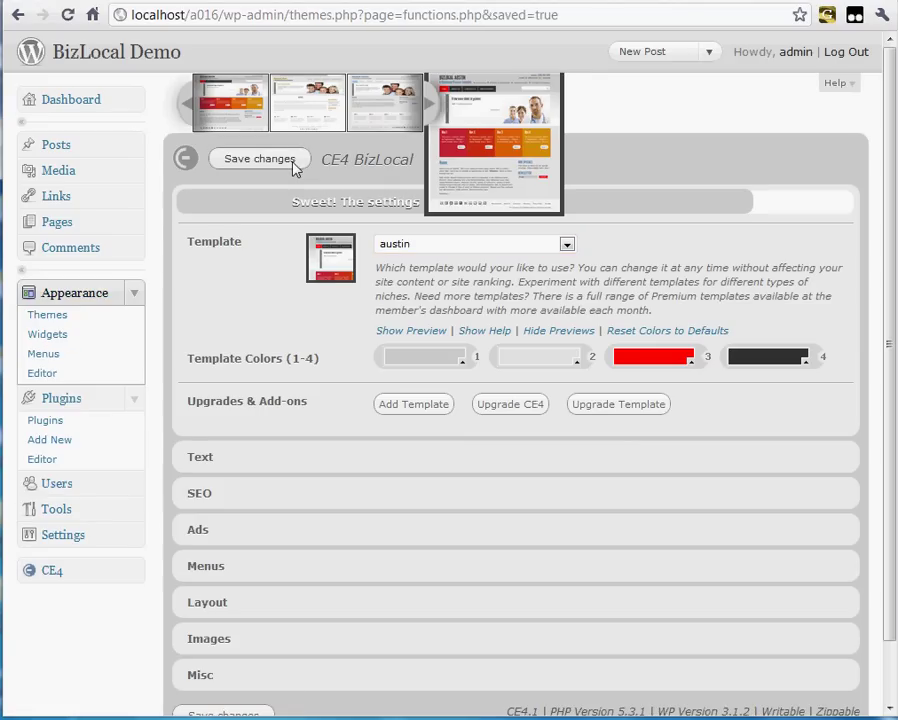
{"action": "key", "text": "alt+Home"}
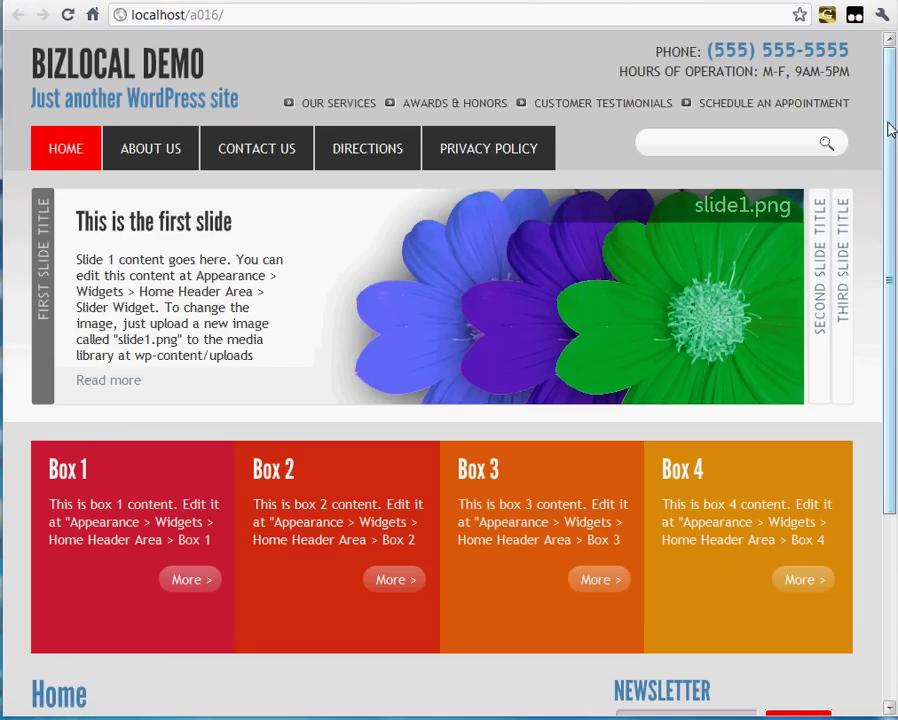
- Browse the austin-styled front page, then the Directions and Privacy Policy pages
{"action": "scroll", "coordinate": [896, 393], "scroll_direction": "down", "scroll_amount": 3}
{"action": "scroll", "coordinate": [896, 363], "scroll_direction": "up", "scroll_amount": 3}
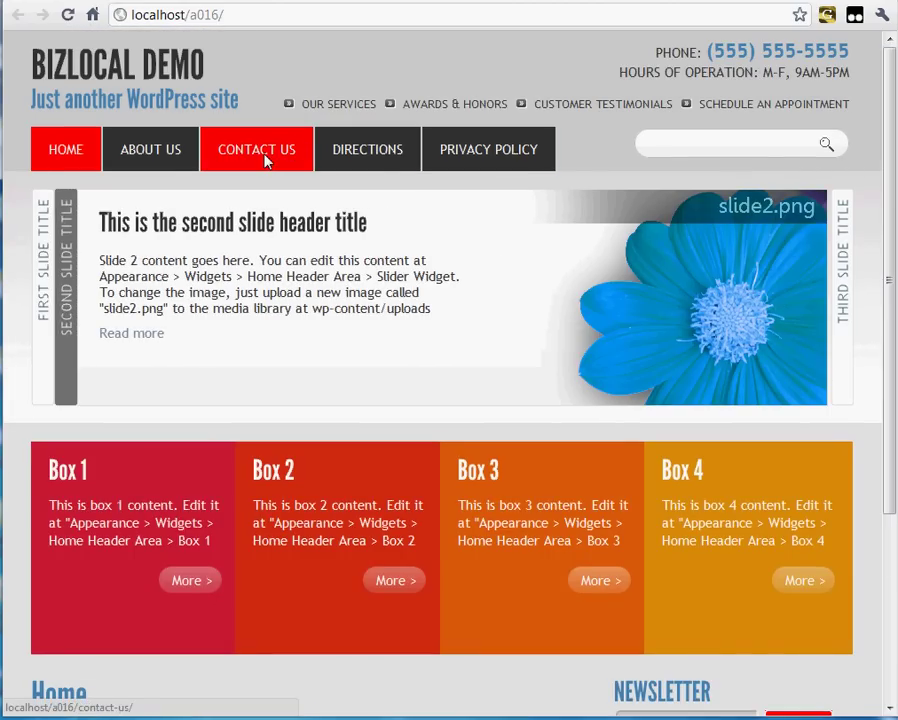
{"action": "left_click", "coordinate": [350, 158]}
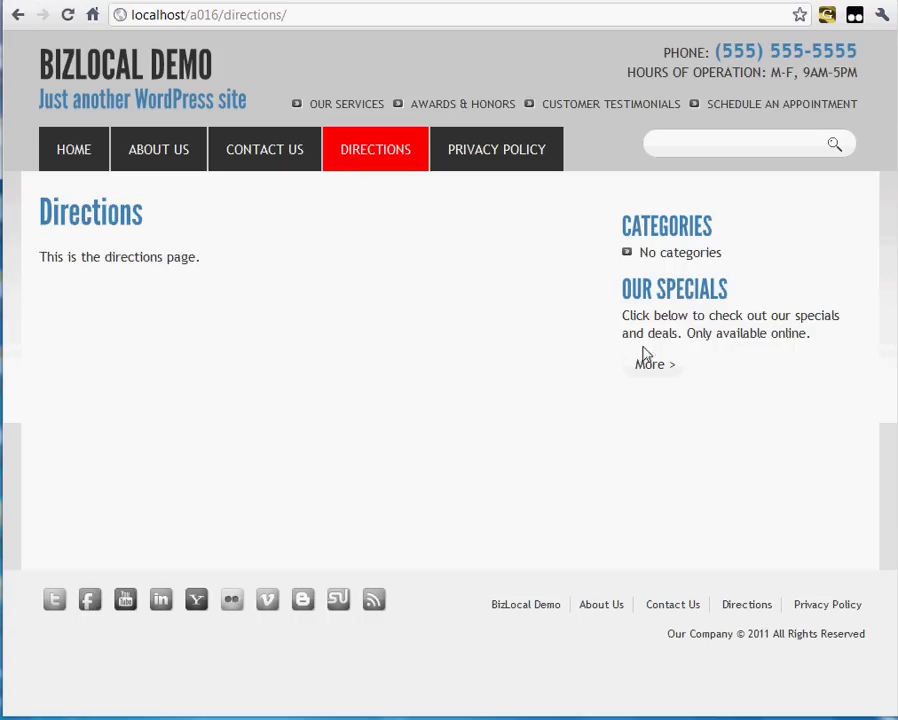
{"action": "left_click", "coordinate": [515, 160]}
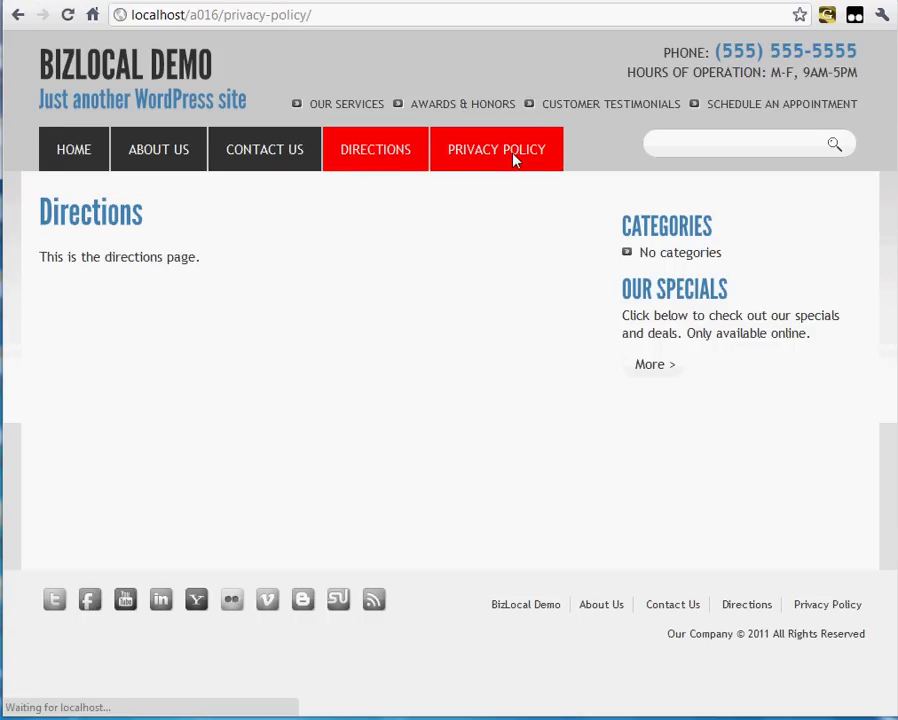
{"action": "left_click_drag", "start_coordinate": [889, 180], "coordinate": [892, 116]}
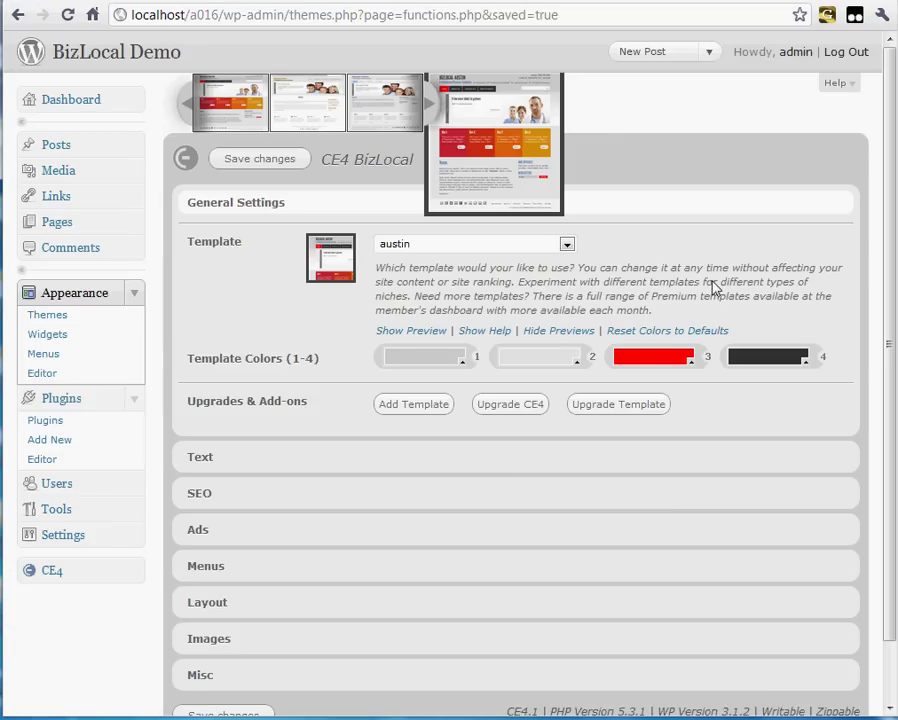
- Choose biloxi in the CE4 Template dropdown and save changes
{"action": "left_click", "coordinate": [456, 248]}
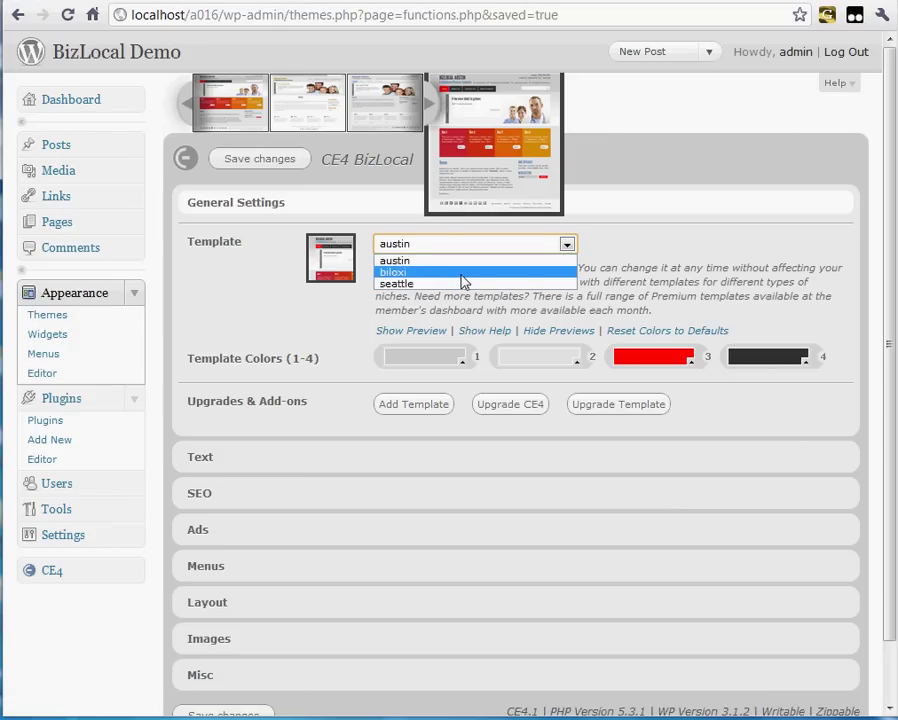
{"action": "left_click", "coordinate": [461, 275]}
{"action": "left_click", "coordinate": [286, 161]}
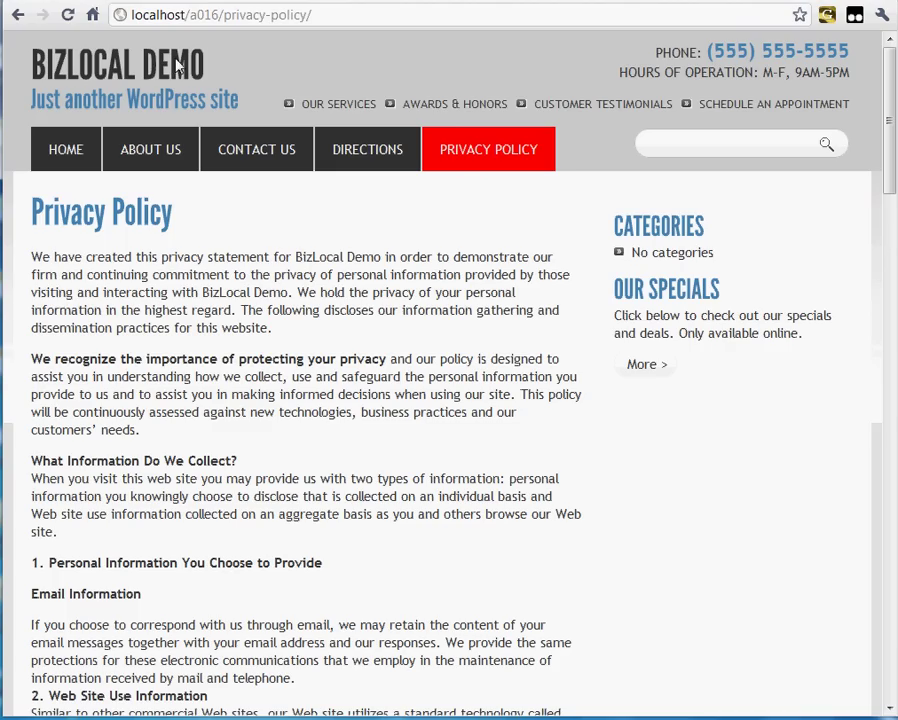
- Load the home page from the BizLocal Demo logo to see the biloxi design
{"action": "left_click", "coordinate": [175, 65]}
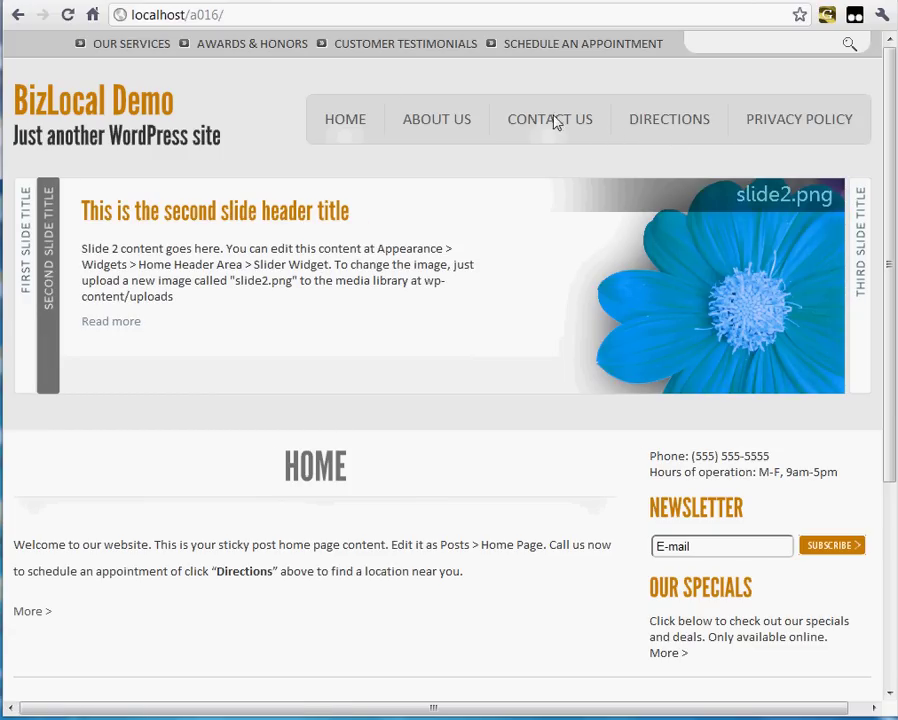
- In Appearance > Menus, nest Directions under Contact Us in the Site Menu and save it
{"action": "left_click", "coordinate": [150, 4]}
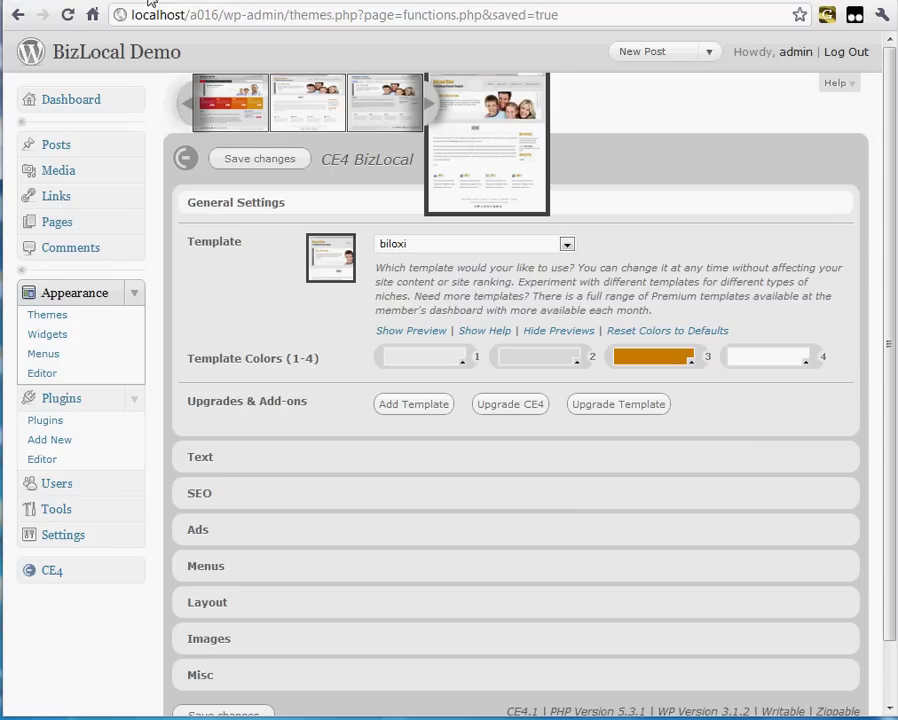
{"action": "left_click", "coordinate": [118, 360]}
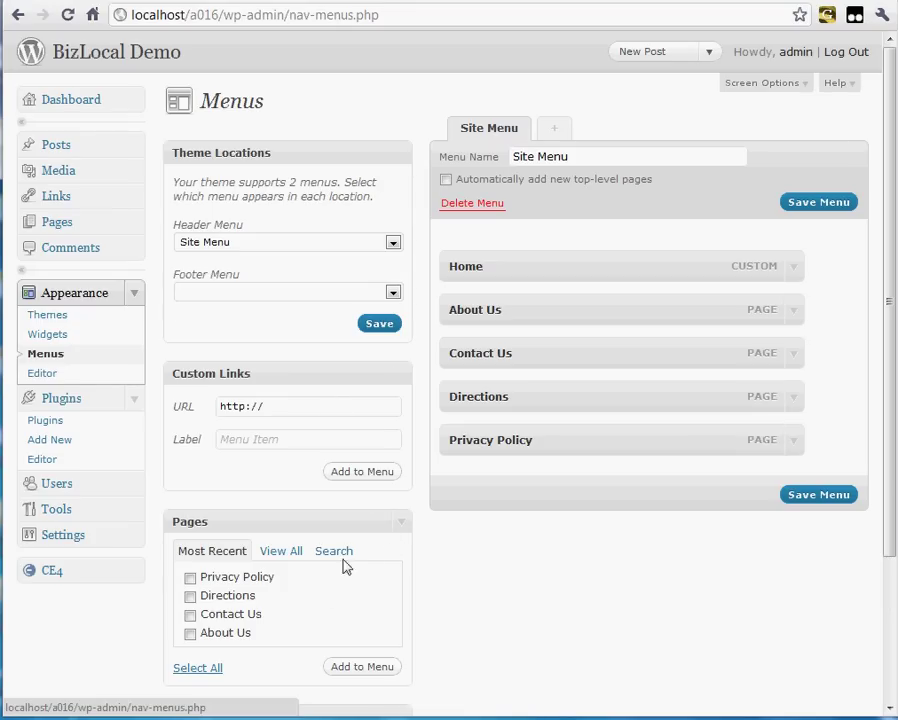
{"action": "left_click", "coordinate": [251, 595]}
{"action": "left_click_drag", "start_coordinate": [533, 408], "coordinate": [557, 380]}
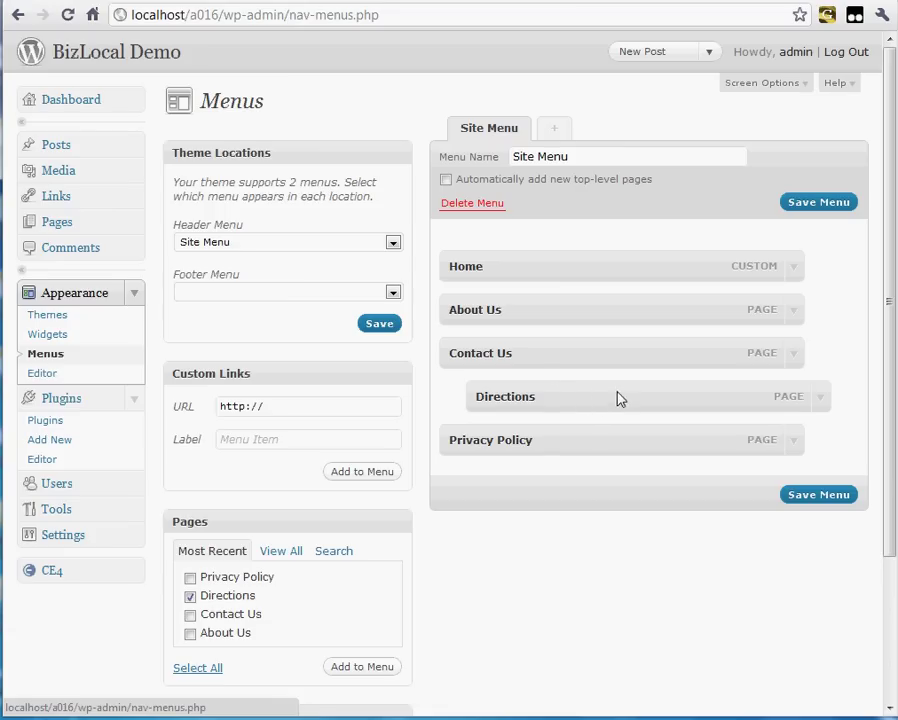
{"action": "left_click", "coordinate": [801, 506]}
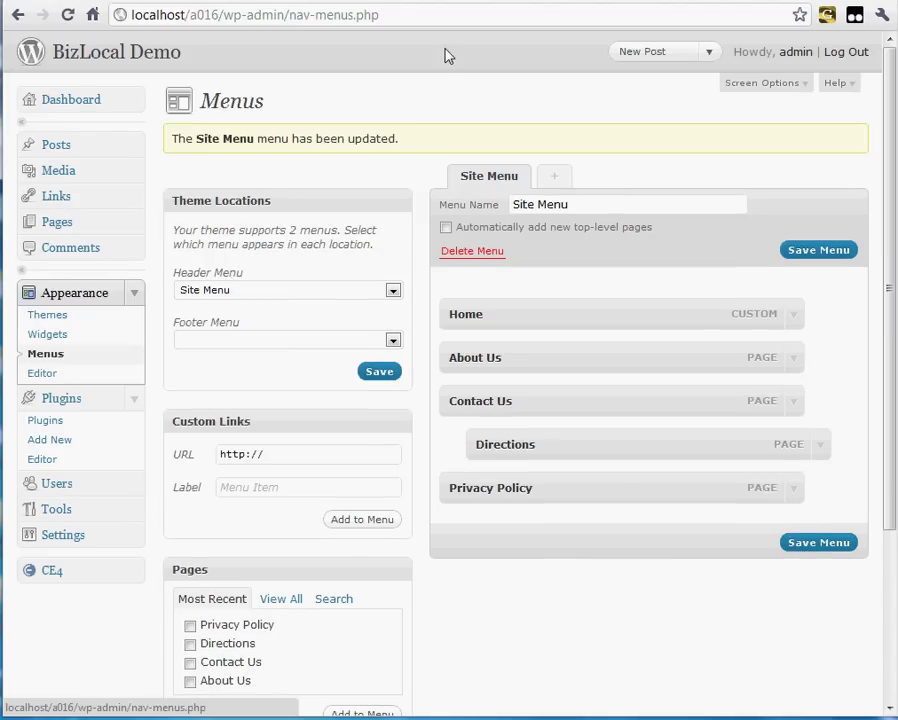
{"action": "left_click", "coordinate": [293, 2]}
- Reload the front page and reveal Directions as a dropdown under CONTACT US
{"action": "key", "text": "F5"}
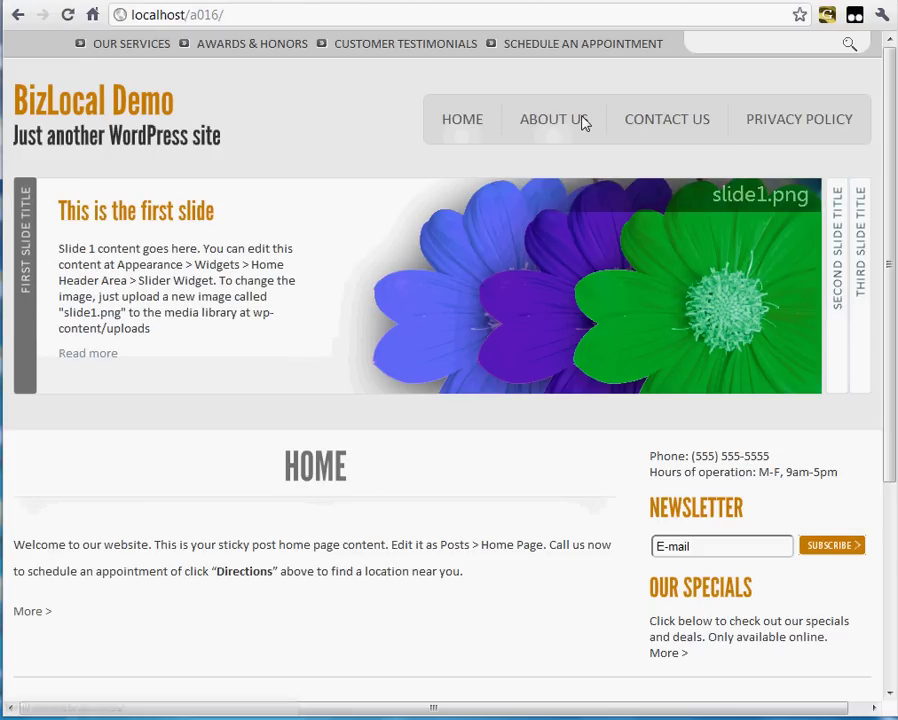
{"action": "mouse_move", "coordinate": [617, 124]}
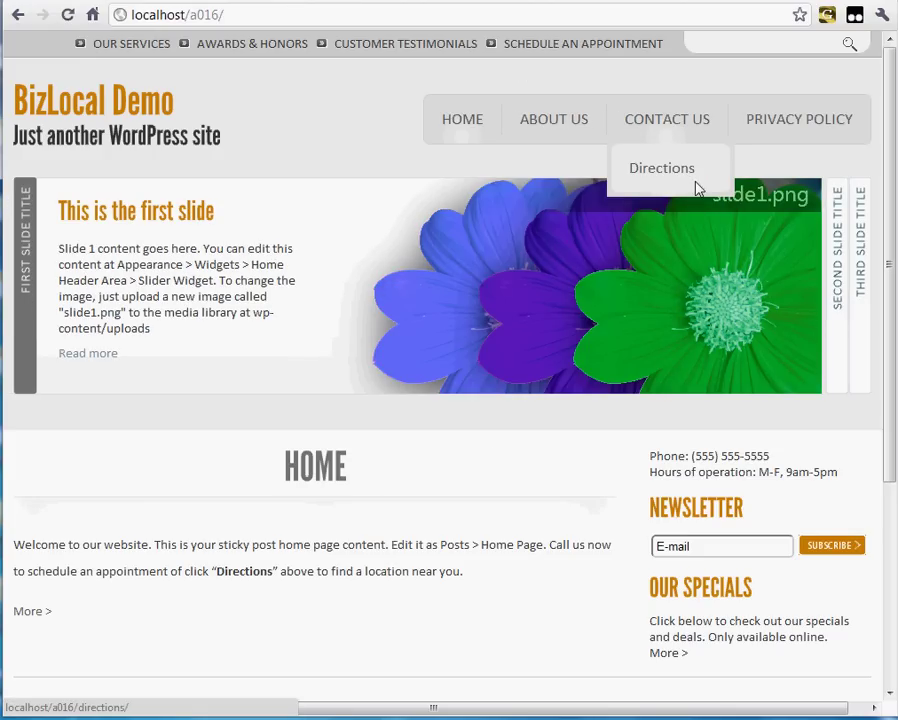